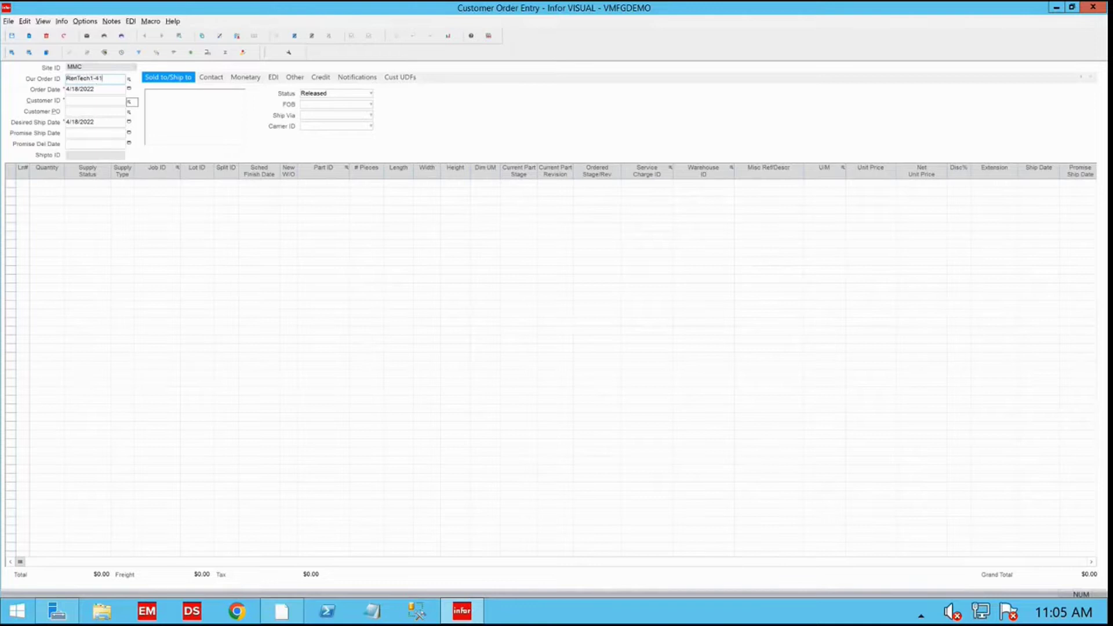
pyautogui.write('8')
# Move to the Customer ID field of order RenTech1-418
pyautogui.click(87, 102)
# Choose ABLMAN (Able Manufacturing) from the customer lookup as the order's customer
pyautogui.click(129, 101)
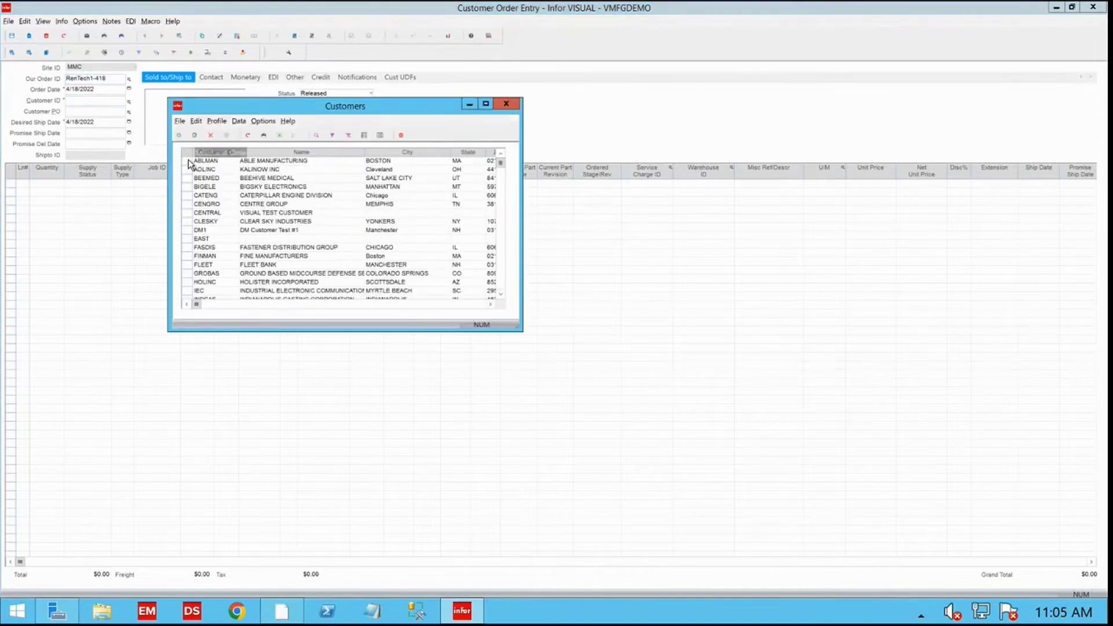
pyautogui.doubleClick(205, 161)
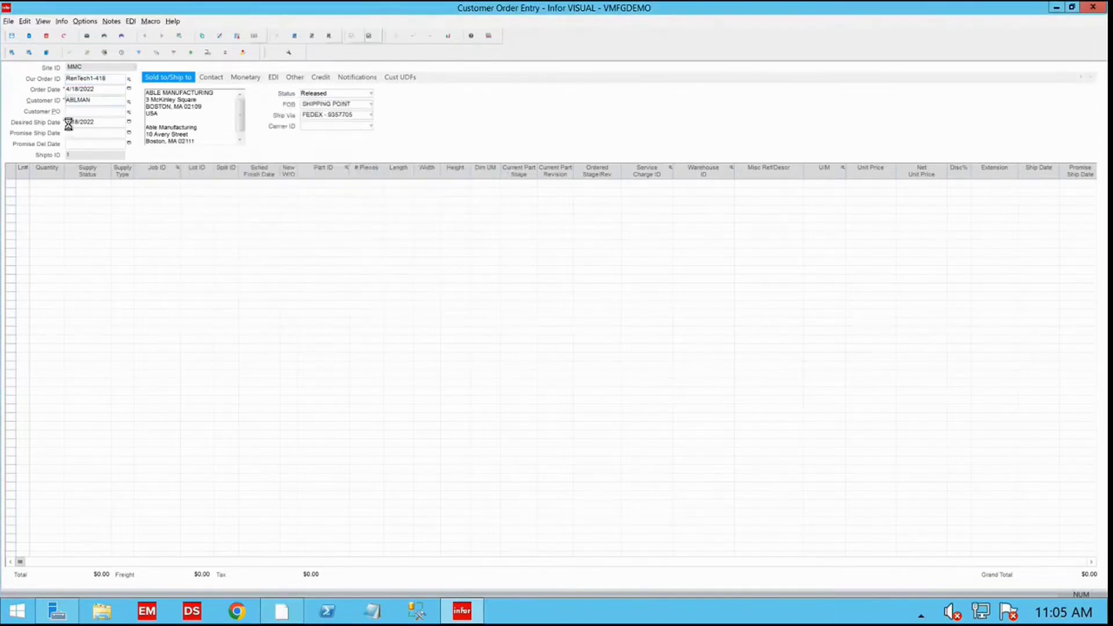
# Add an order line for part VisualDoor and save the order
pyautogui.click(13, 54)
pyautogui.write('VisualDoor')
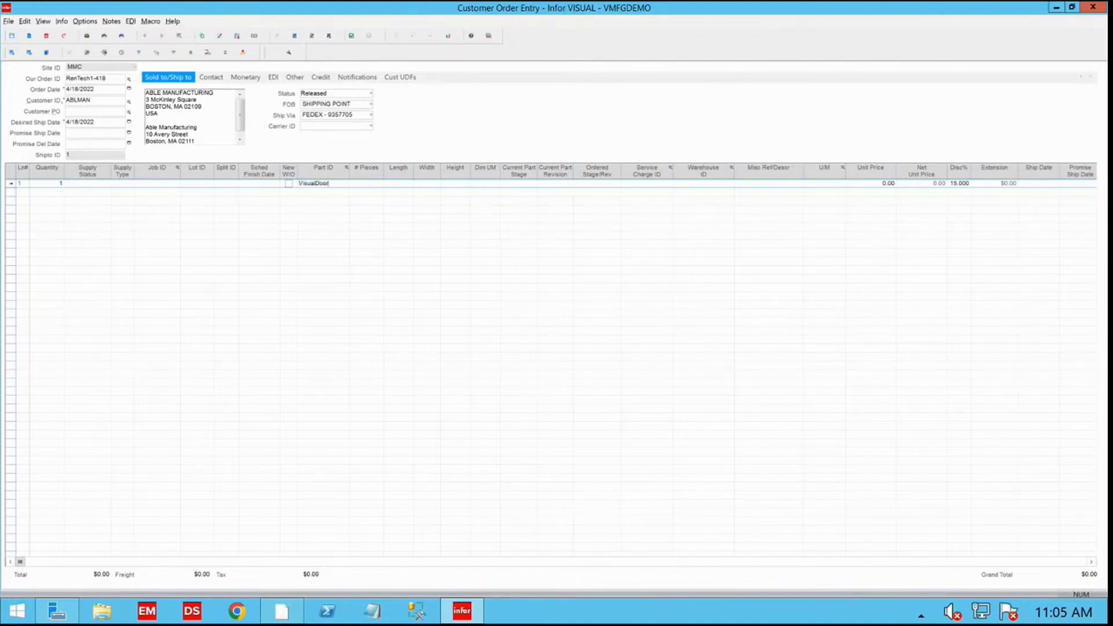
pyautogui.press('Tab')
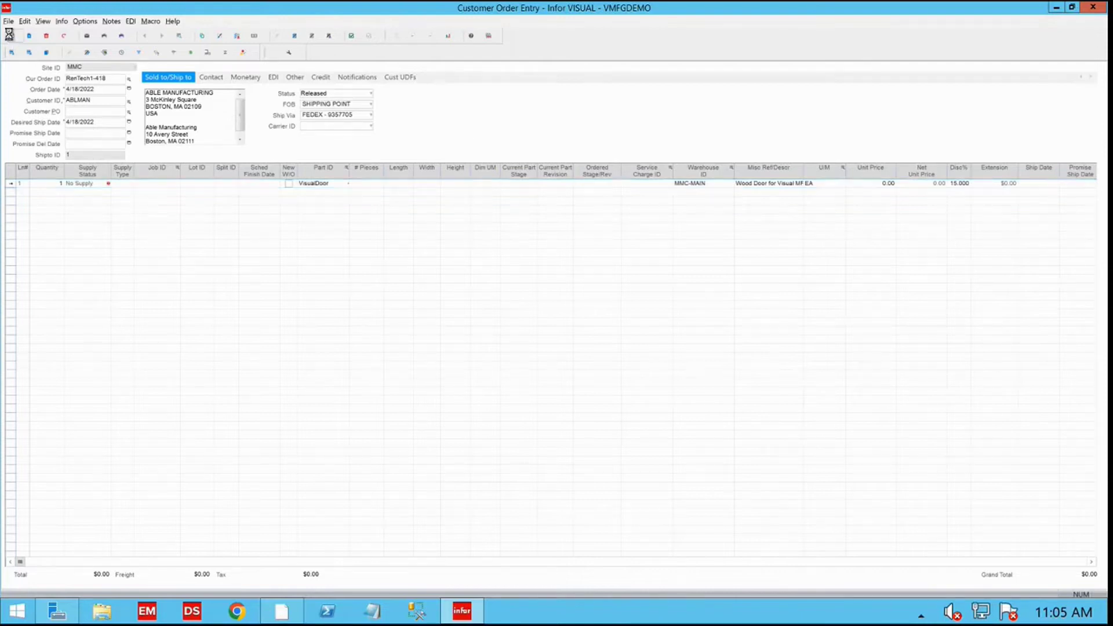
pyautogui.click(29, 36)
pyautogui.click(532, 341)
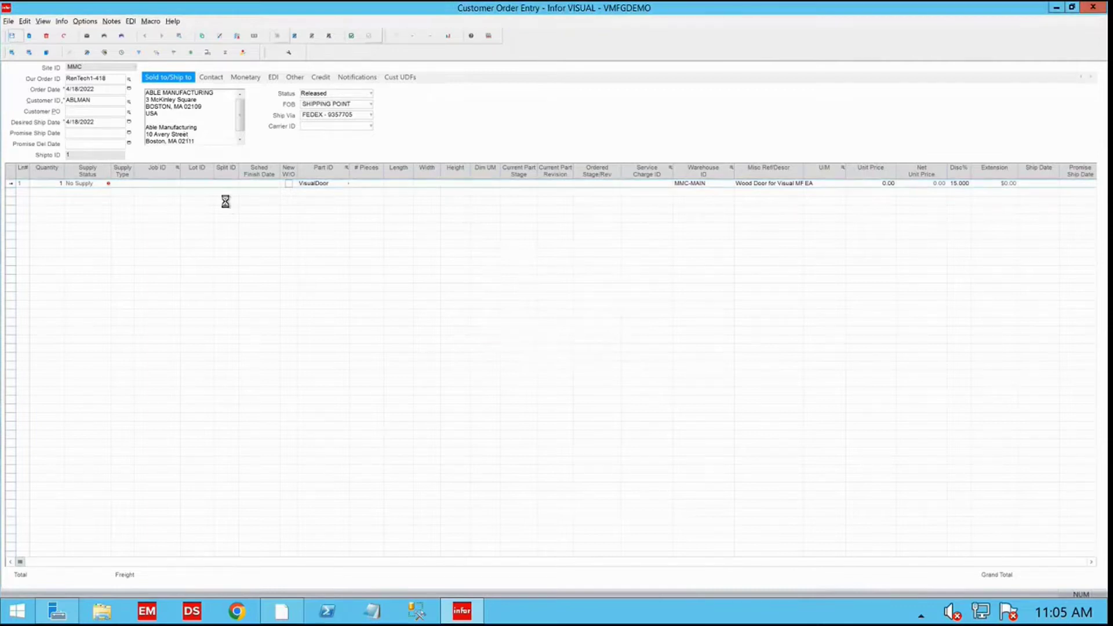
# Launch product configuration for the VisualDoor line
pyautogui.click(9, 183)
pyautogui.click(288, 54)
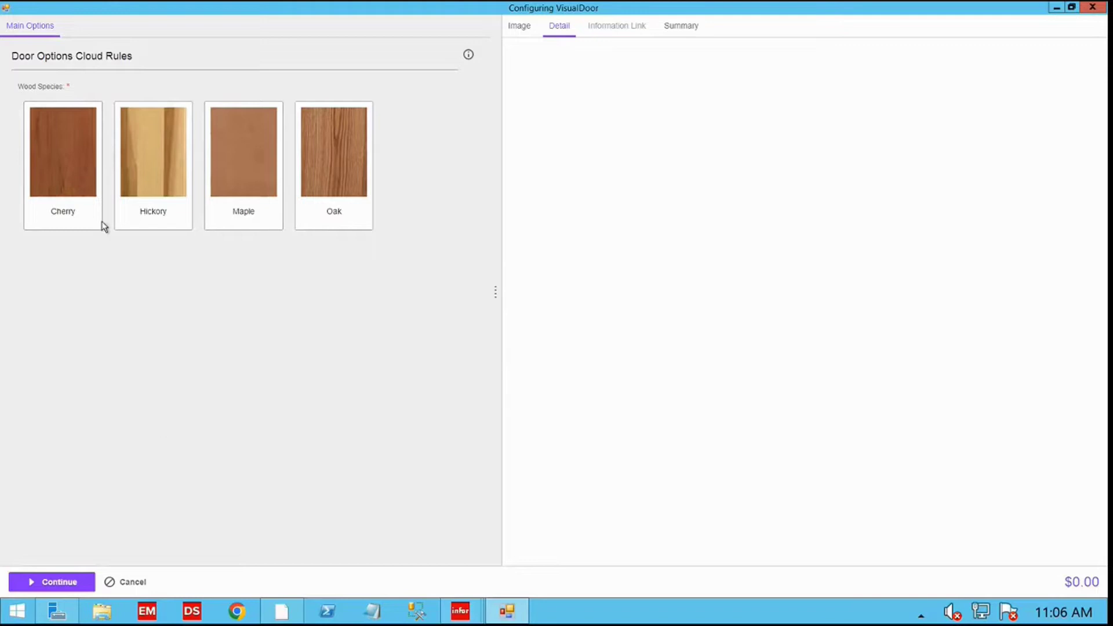
# Configure the door as Cherry wood, Cider stain, Bevel profile and move to its dimensions
pyautogui.click(70, 174)
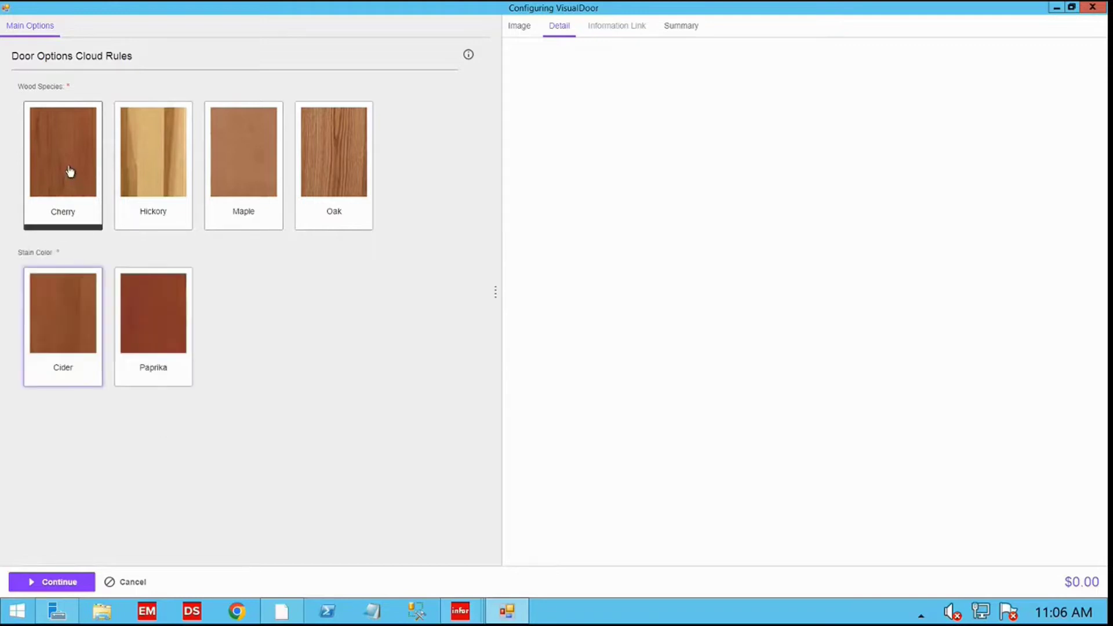
pyautogui.click(80, 332)
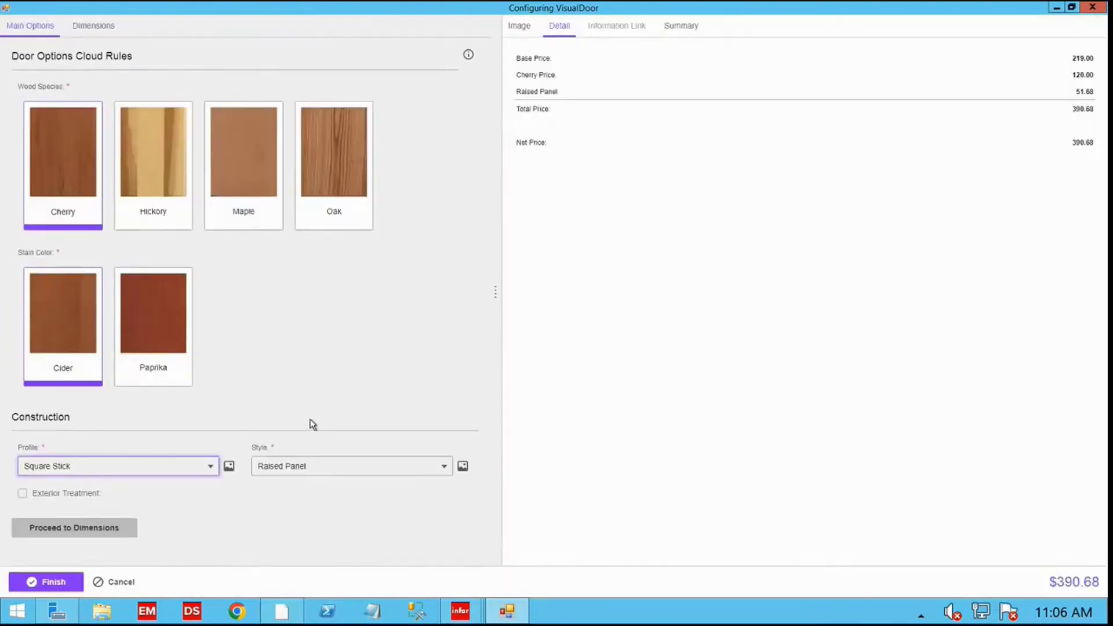
pyautogui.click(210, 467)
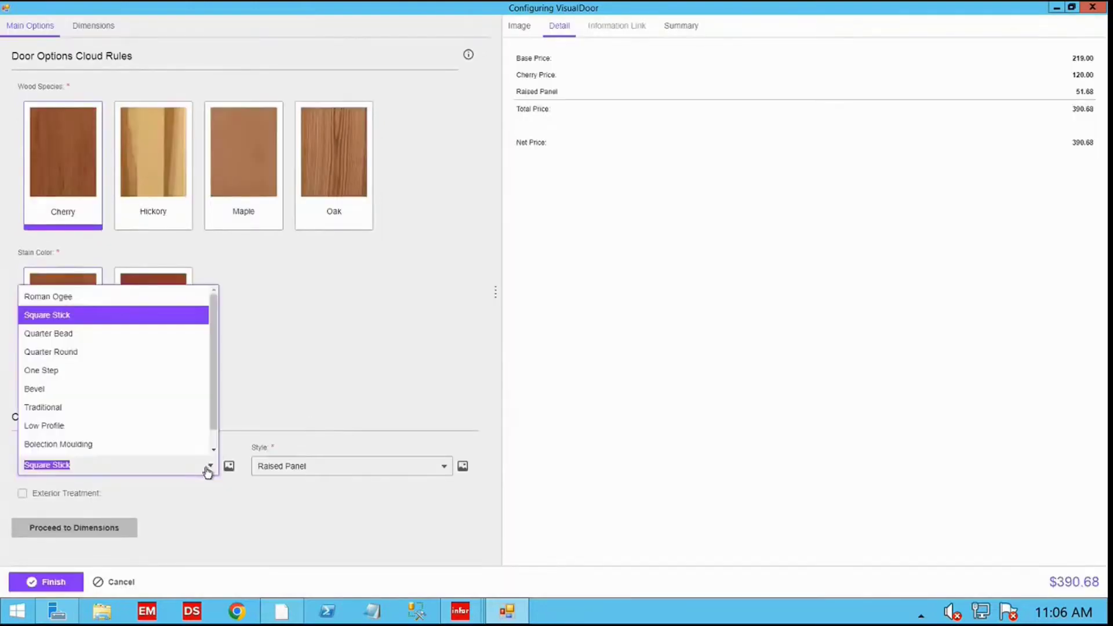
pyautogui.click(38, 389)
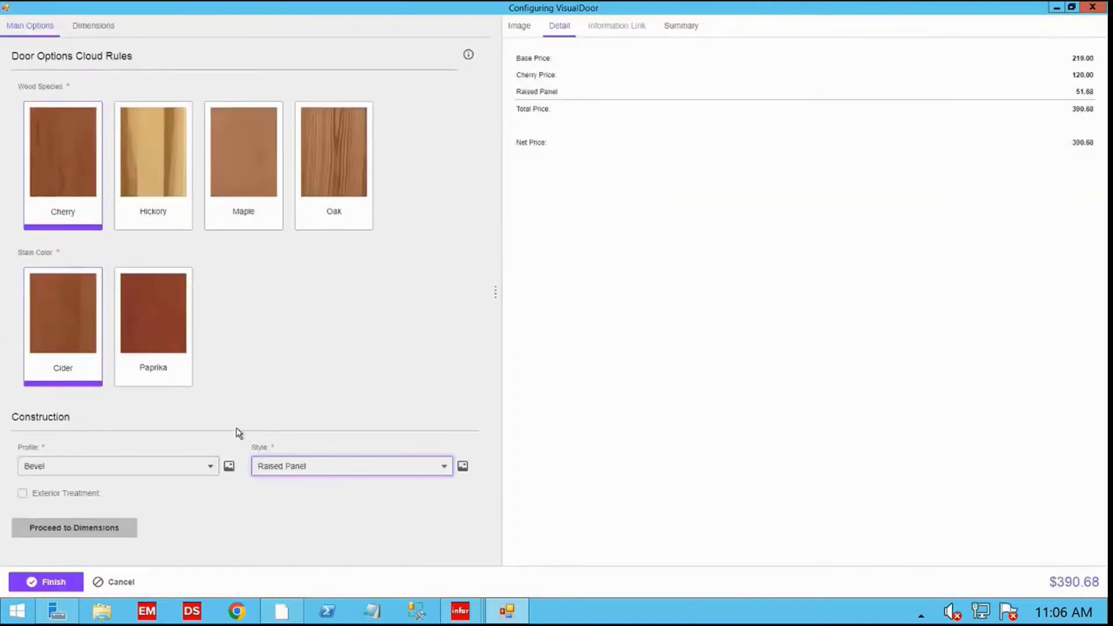
pyautogui.click(93, 26)
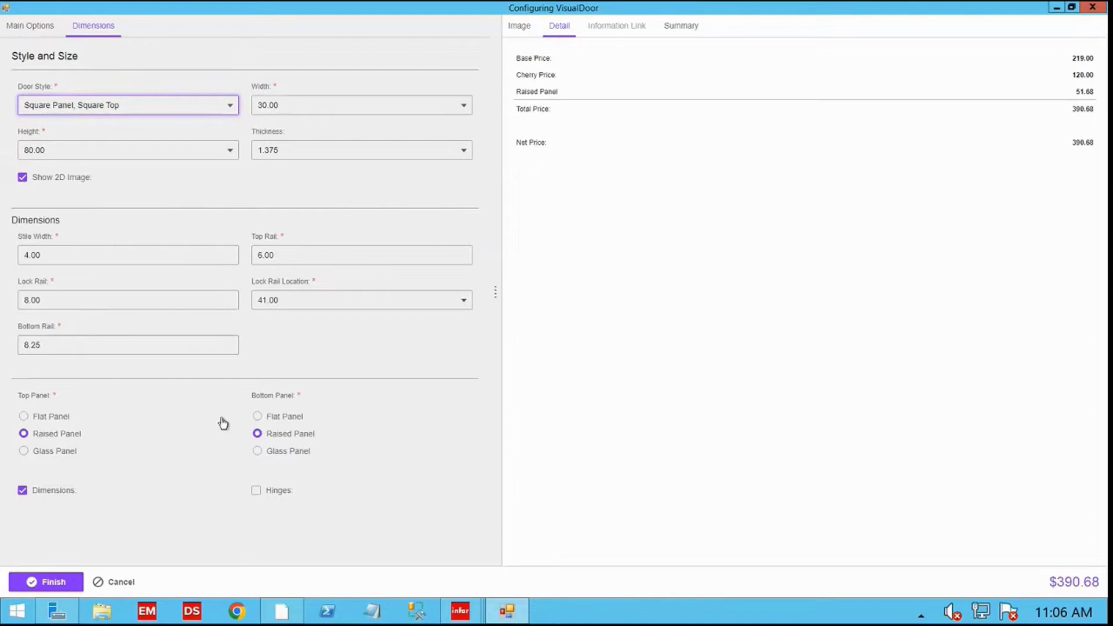
# Finish the VisualDoor configuration at $390.68 and return to the order
pyautogui.click(54, 582)
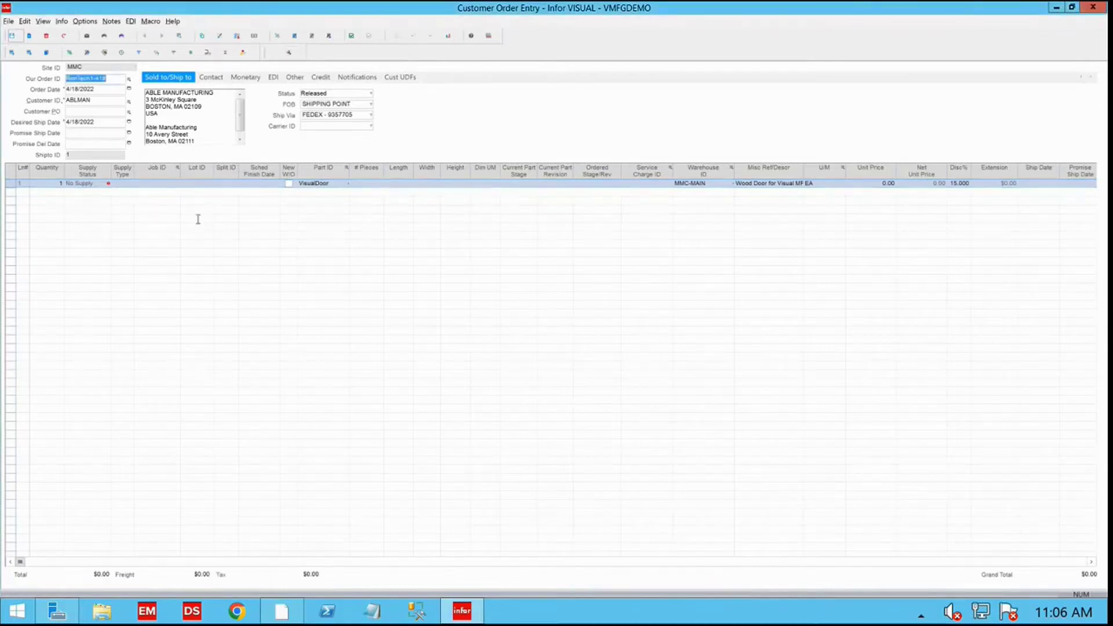
# Refresh the order and widen Misc Ref/Desc to show 'Wood Door for Visual MFG' on the 390.68 line
pyautogui.click(13, 35)
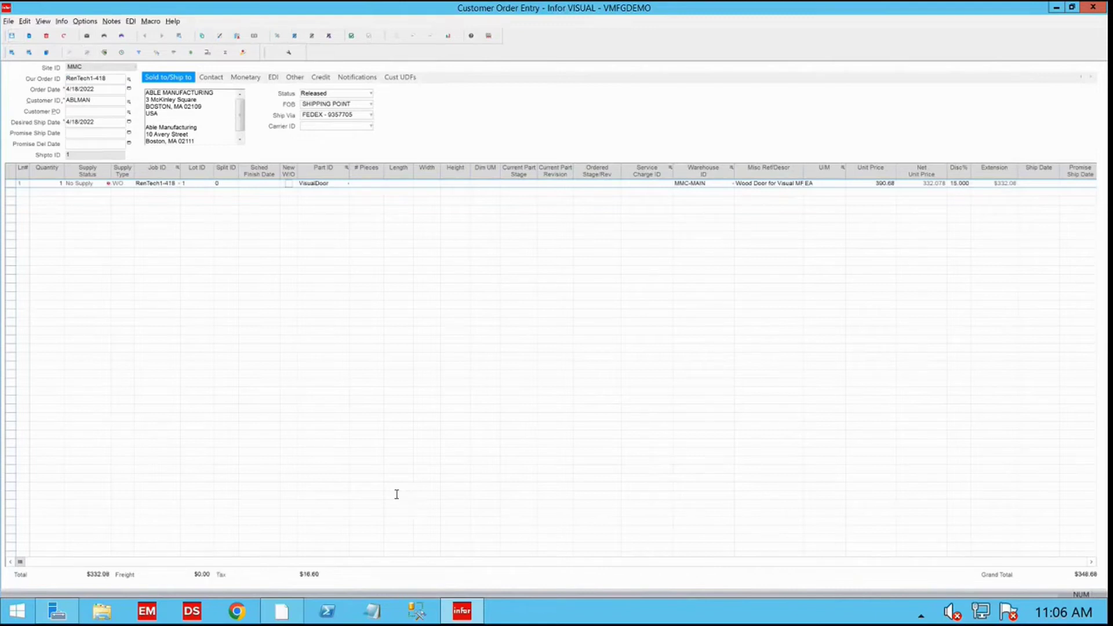
pyautogui.doubleClick(97, 574)
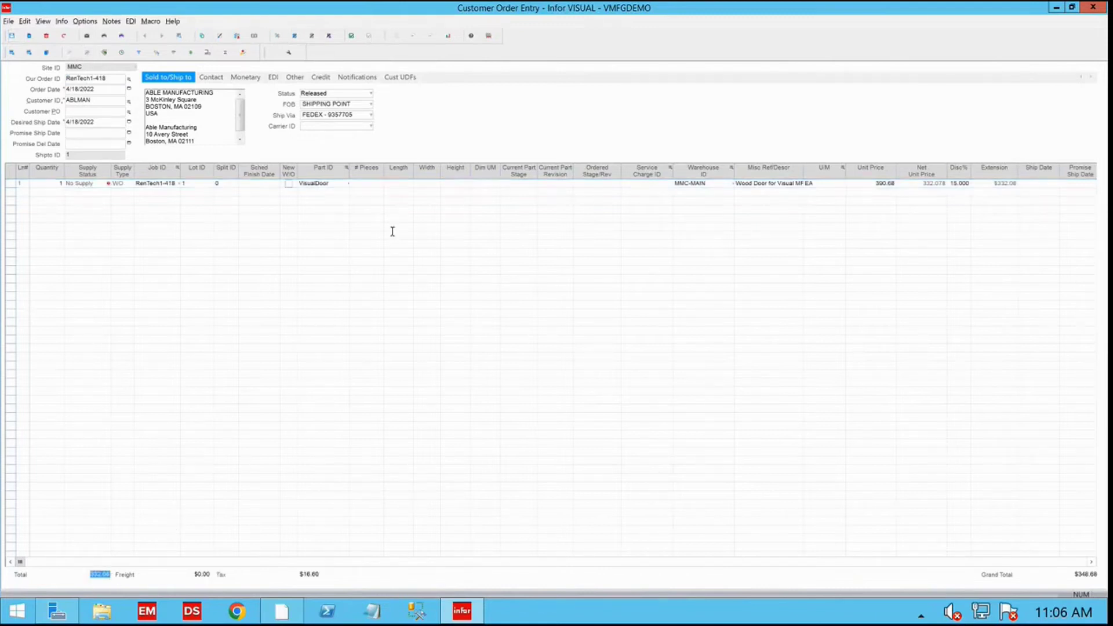
pyautogui.click(774, 184)
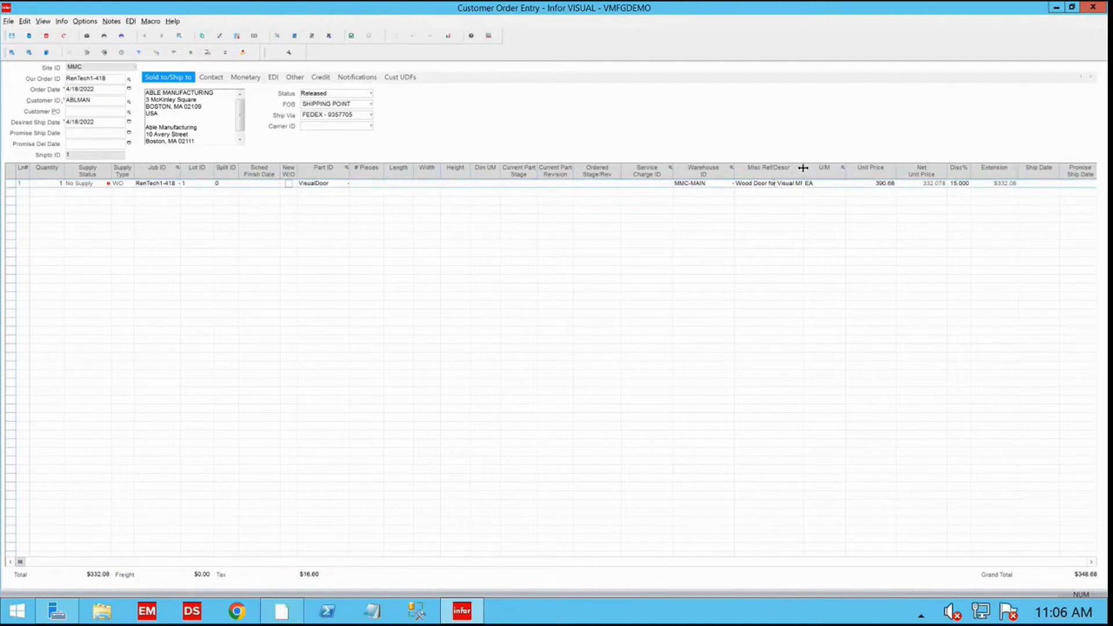
pyautogui.moveTo(802, 167); pyautogui.dragTo(943, 167)
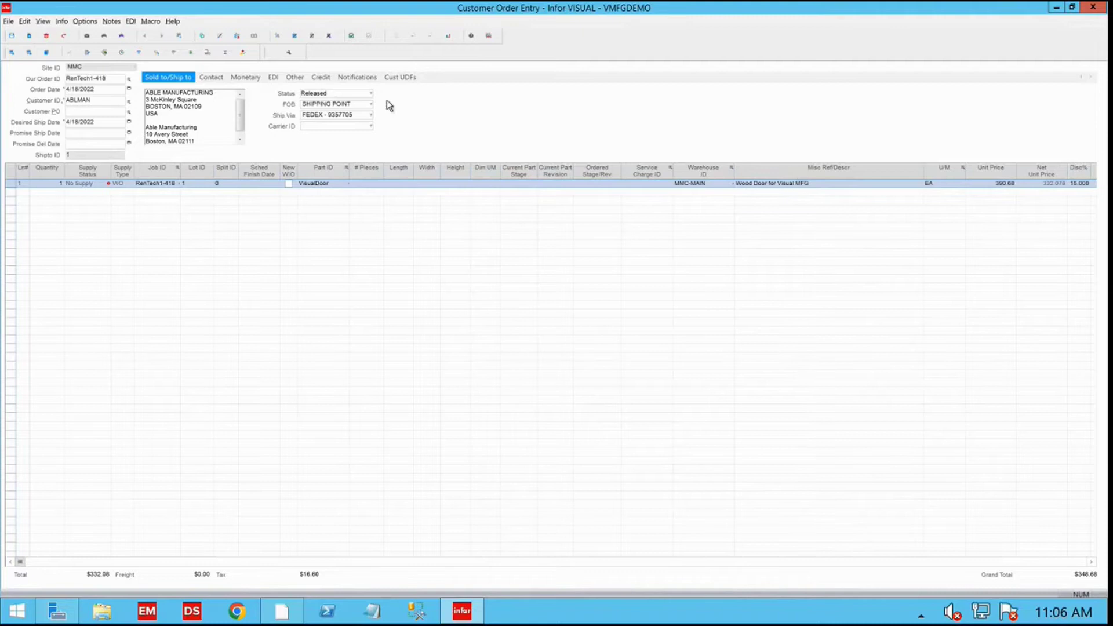
pyautogui.click(181, 184)
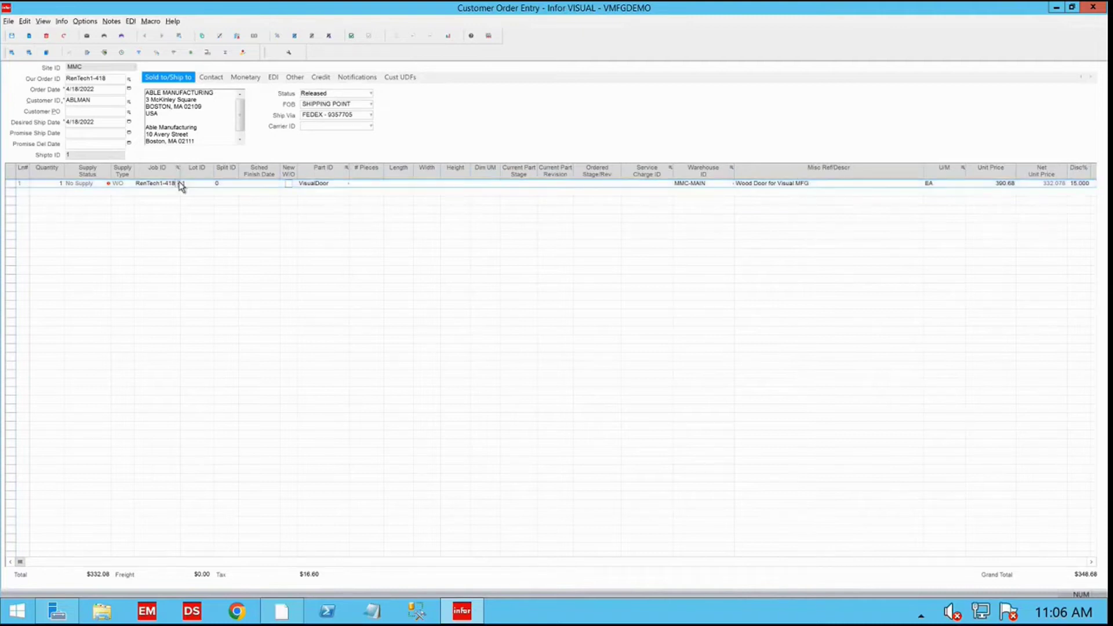
# Open work order RenTech1-418/1 from the line's Job ID to review its routing and cherry material
pyautogui.doubleClick(181, 186)
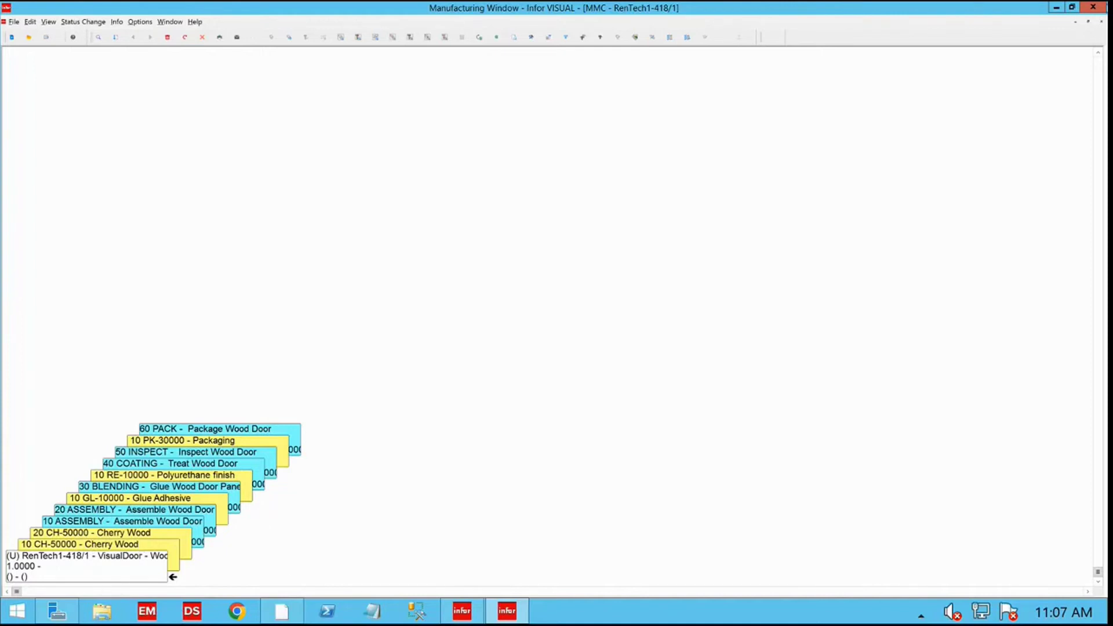
# Close the Manufacturing Window and reopen configuration for the VisualDoor line
pyautogui.click(1093, 8)
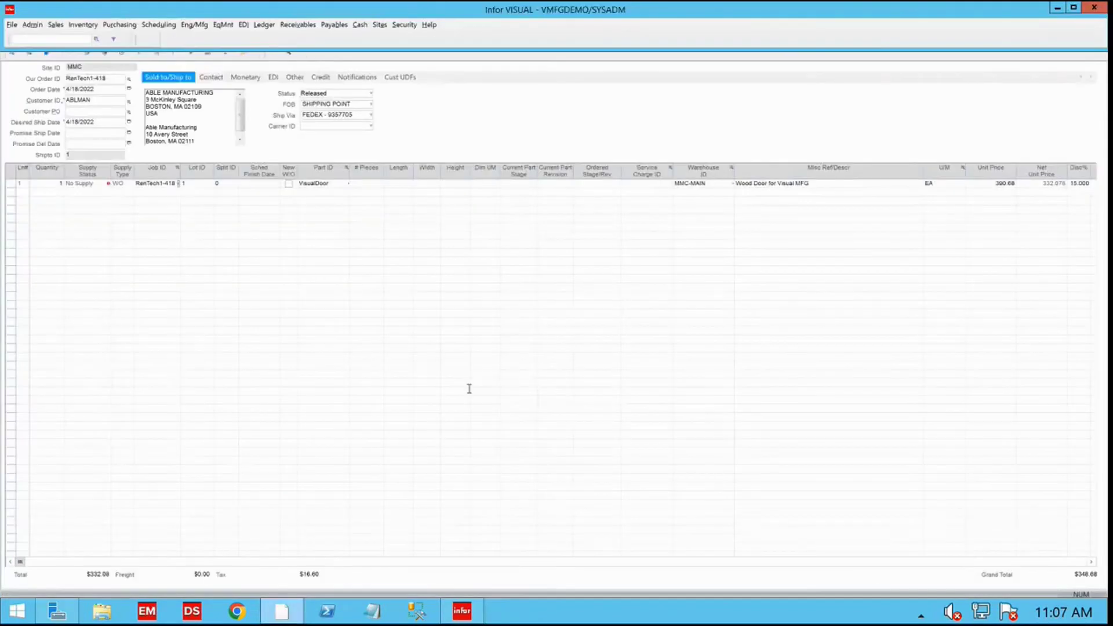
pyautogui.click(7, 184)
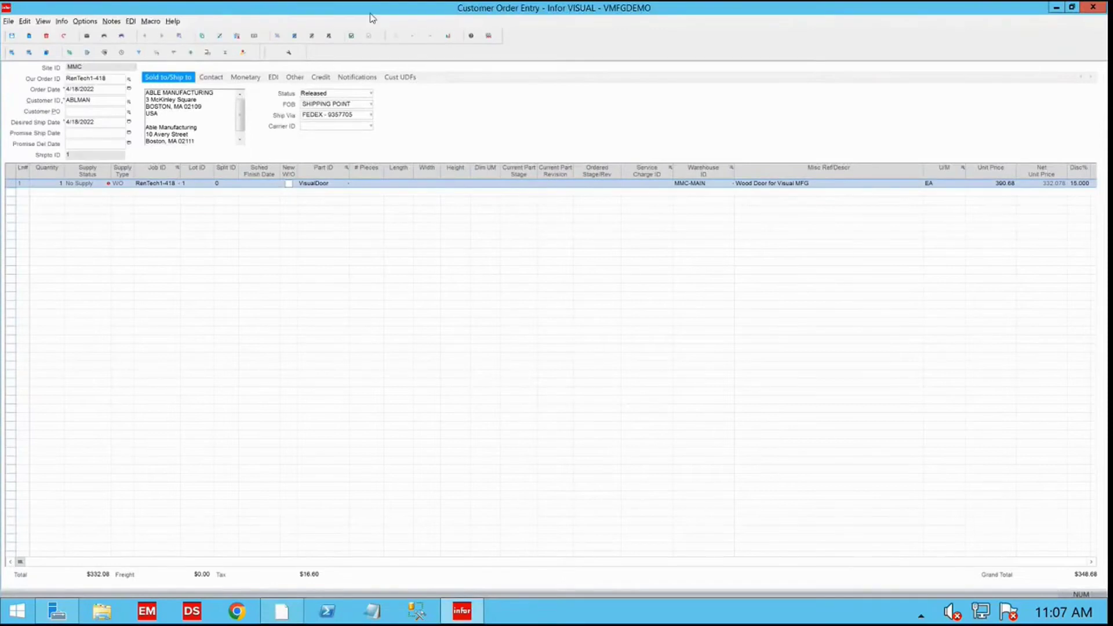
pyautogui.click(306, 54)
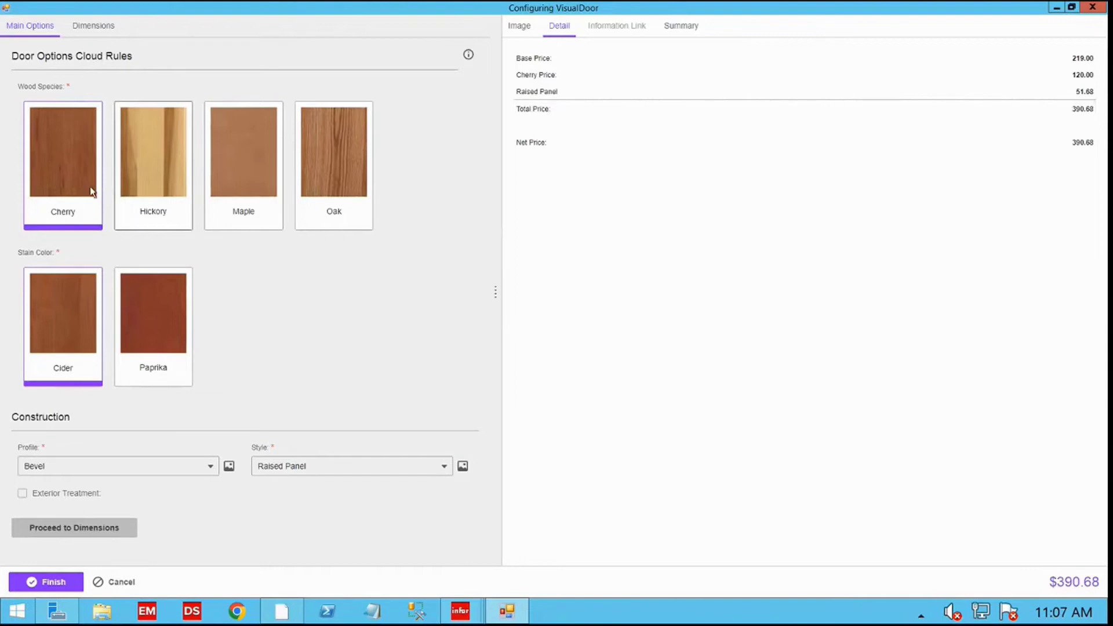
# Change the door to Maple wood, Natural stain, Low Profile and proceed to its dimensions
pyautogui.click(239, 163)
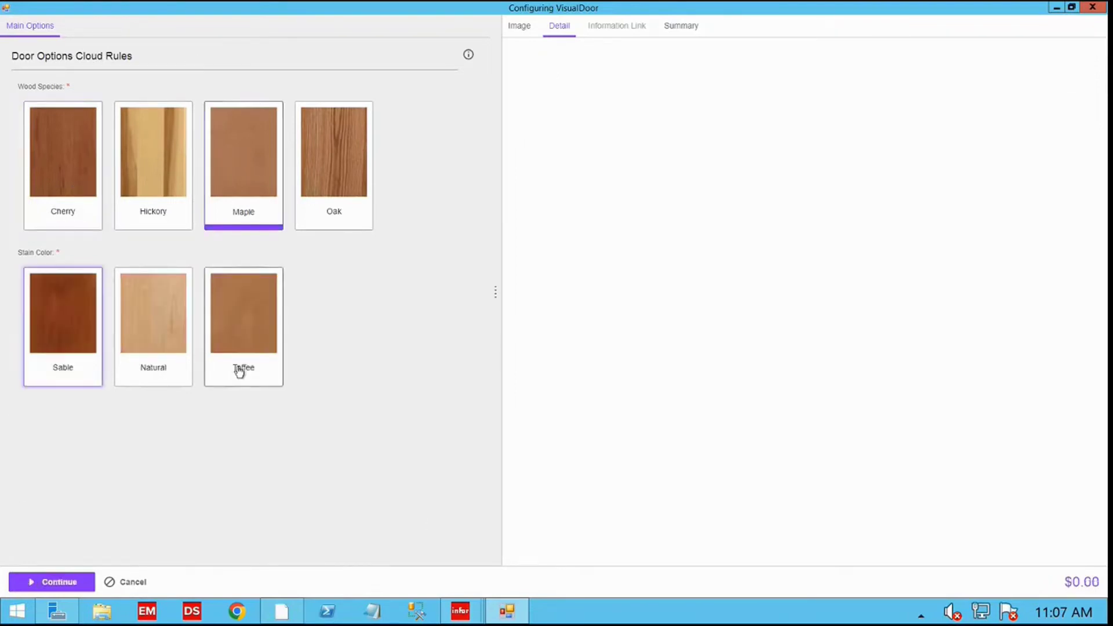
pyautogui.click(166, 316)
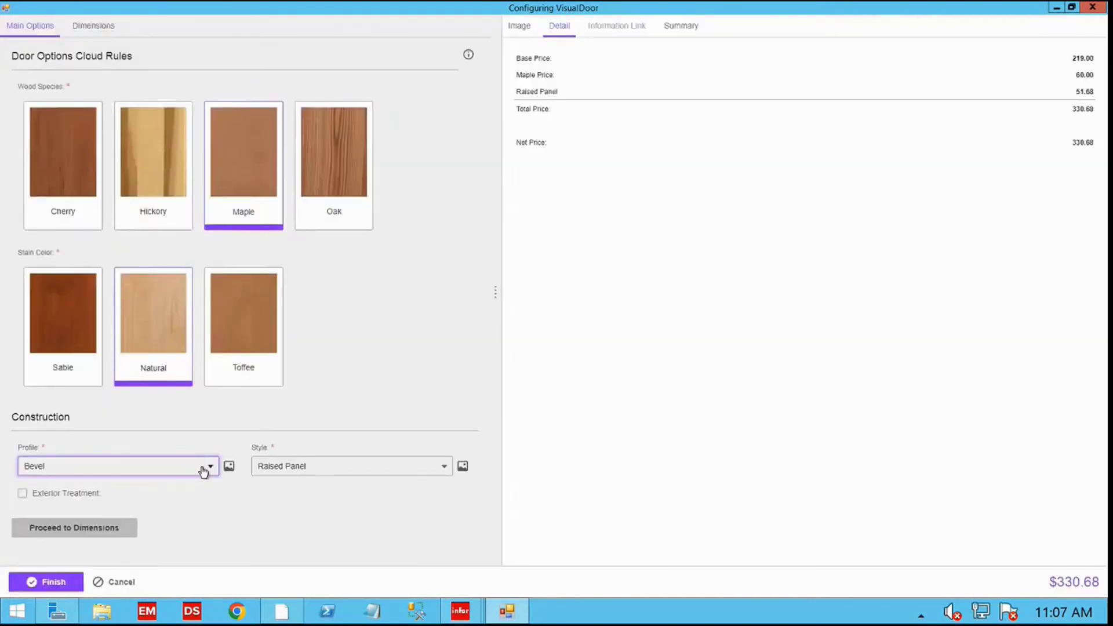
pyautogui.click(203, 467)
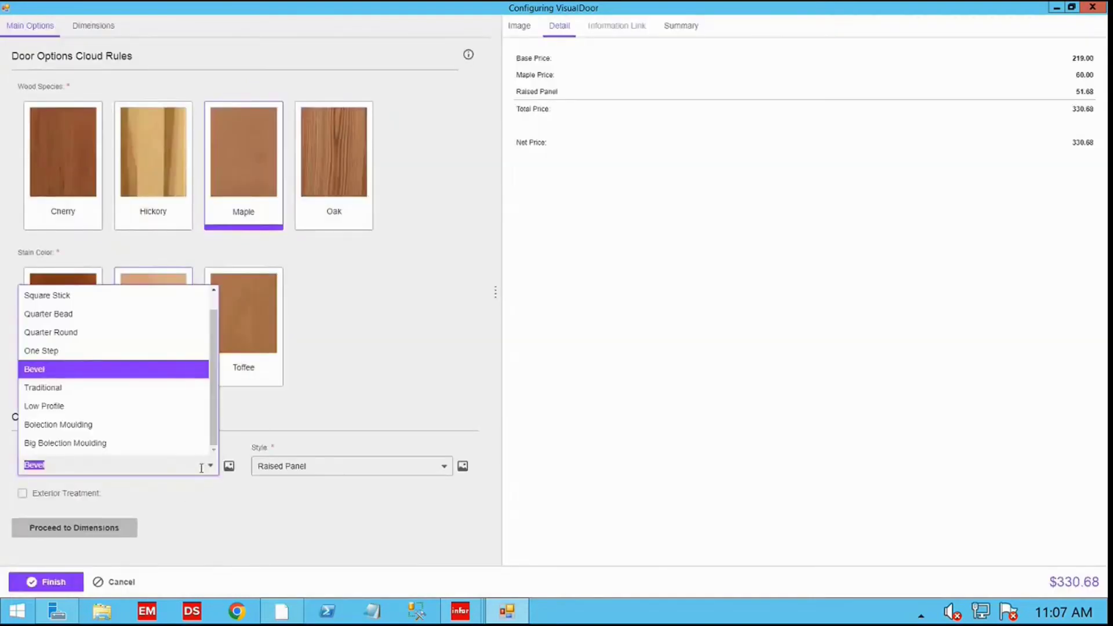
pyautogui.click(44, 405)
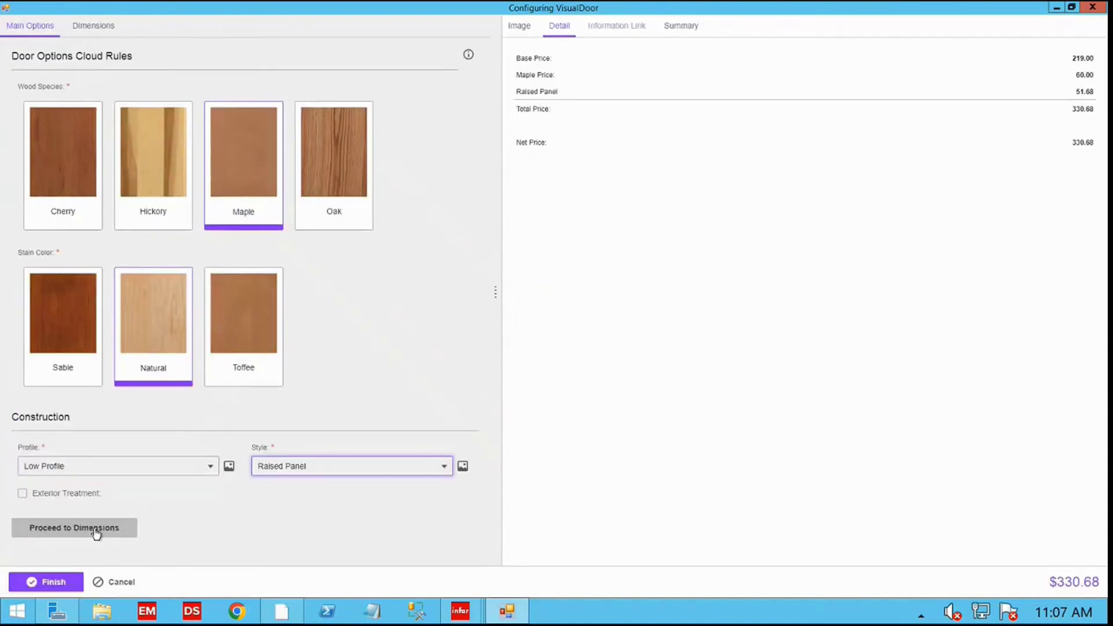
pyautogui.click(91, 26)
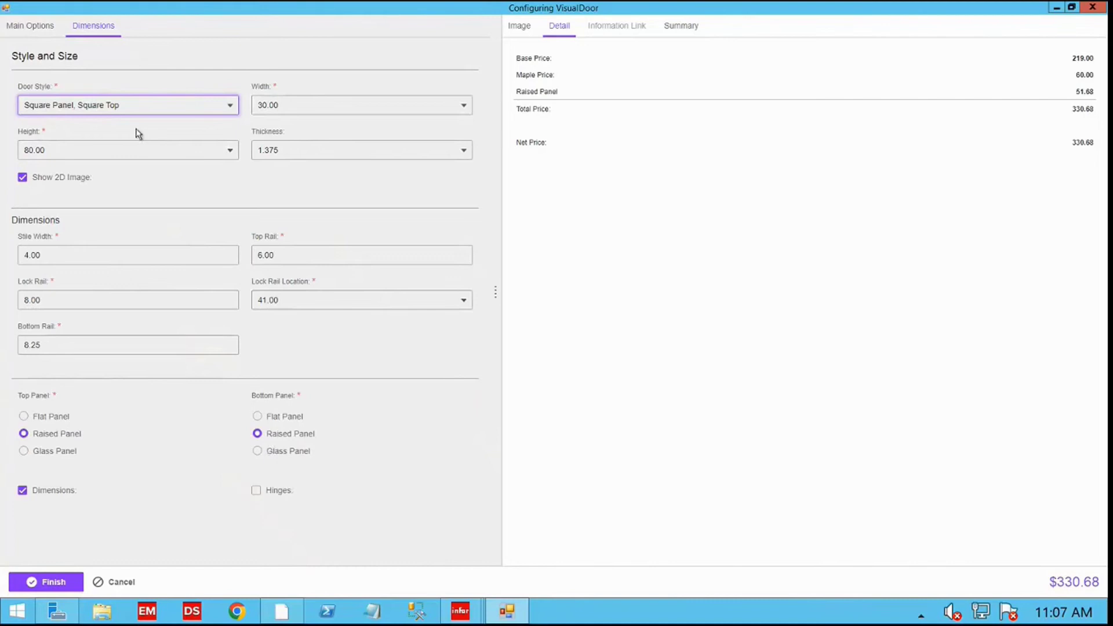
# Finish the revised configuration at $330.68 and return to the order
pyautogui.click(37, 584)
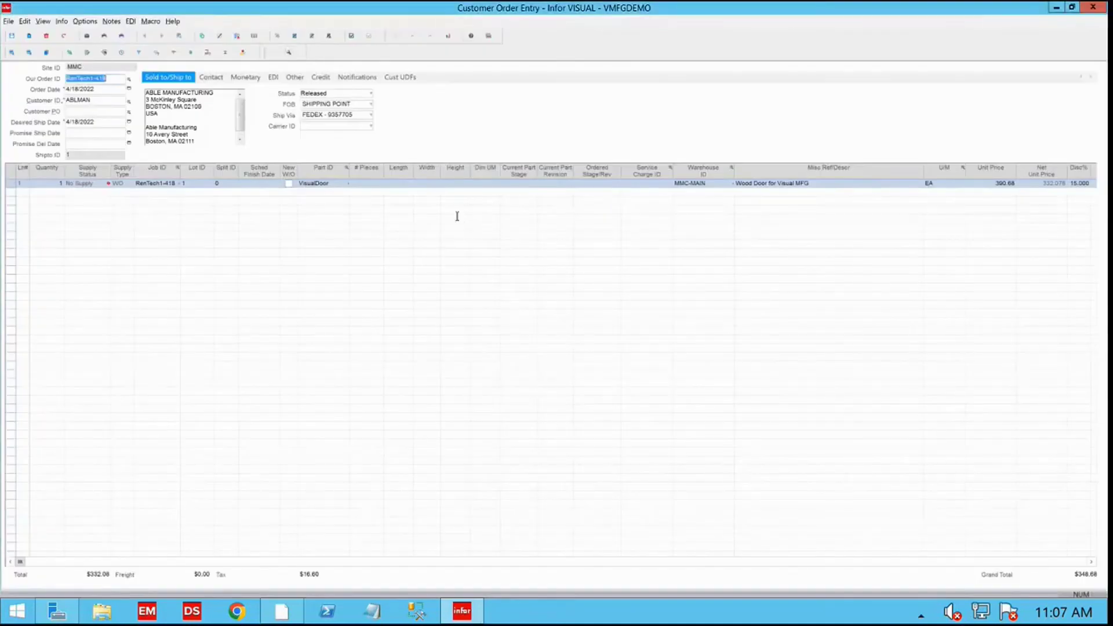
# Refresh the order to the revised door price, then open line 1's job work order
pyautogui.click(12, 36)
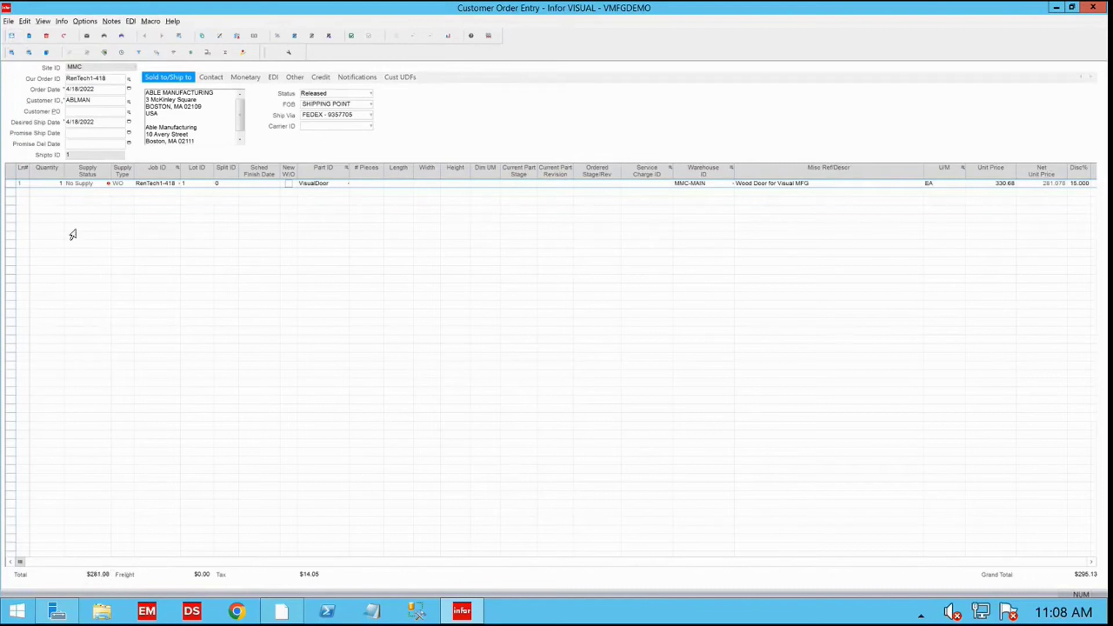
pyautogui.click(8, 183)
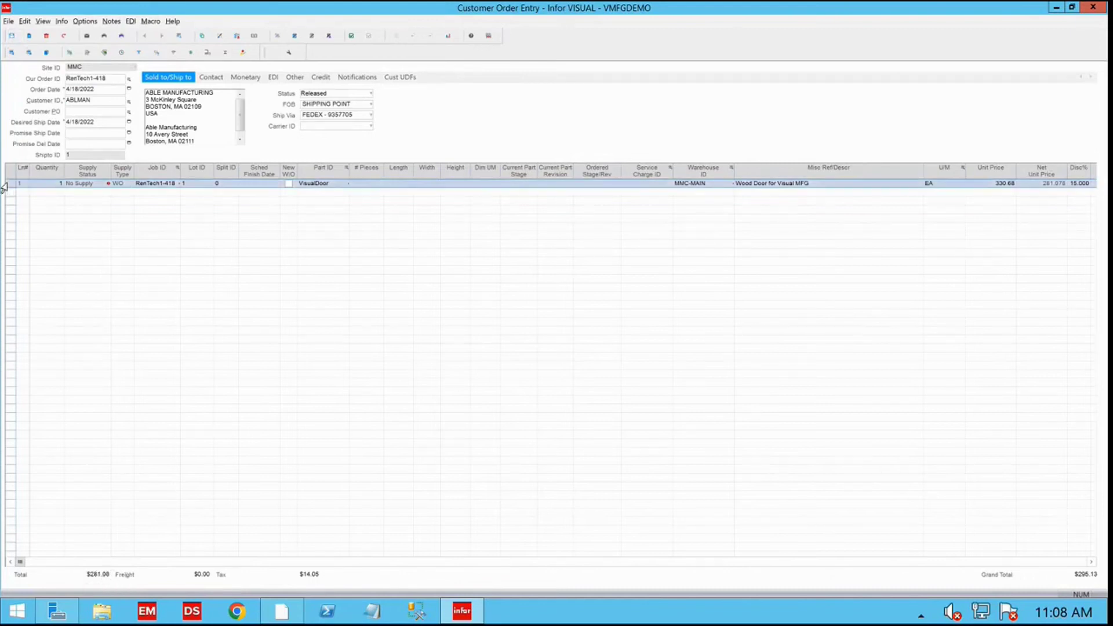
pyautogui.click(182, 185)
pyautogui.doubleClick(182, 184)
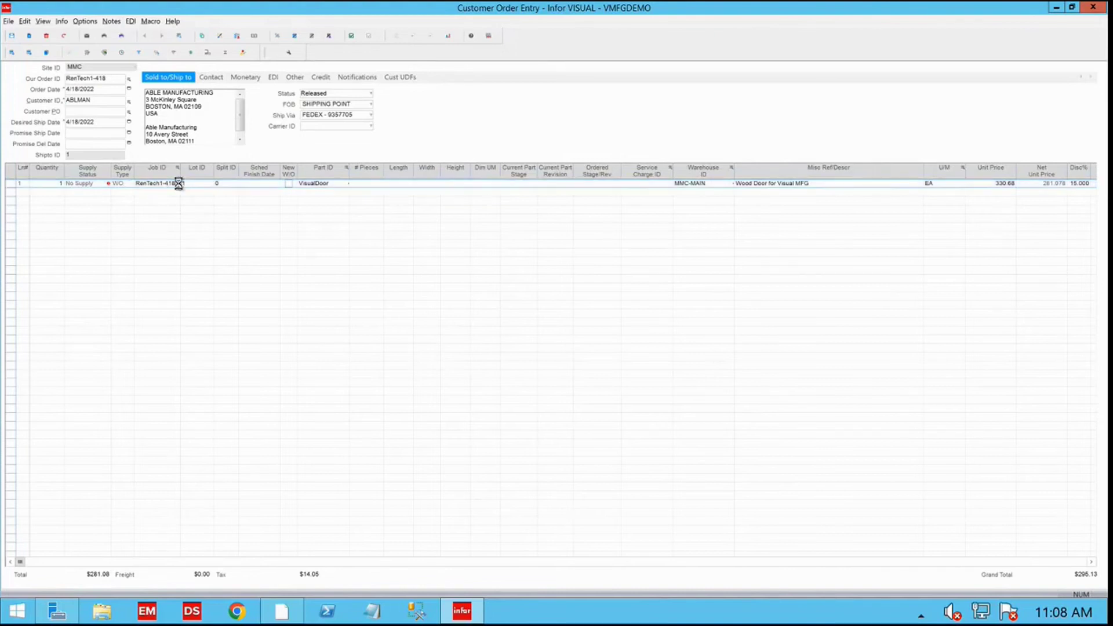